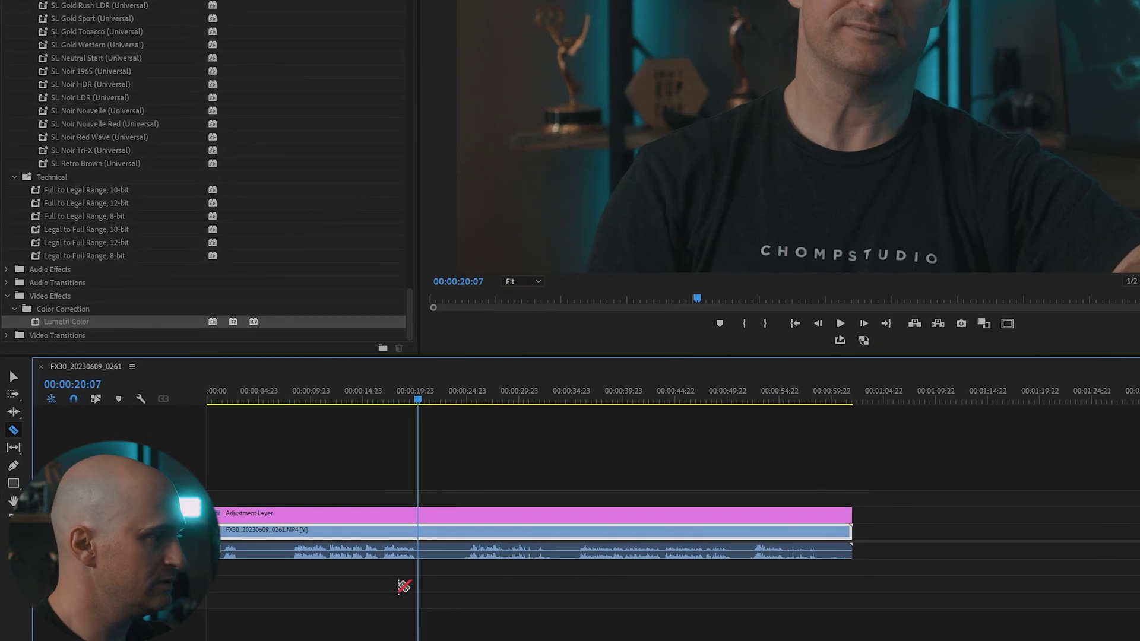
- Cut the adjustment layer and interview clip at 00:00:20:07 with the Razor tool
left_click(420, 528, "shift")
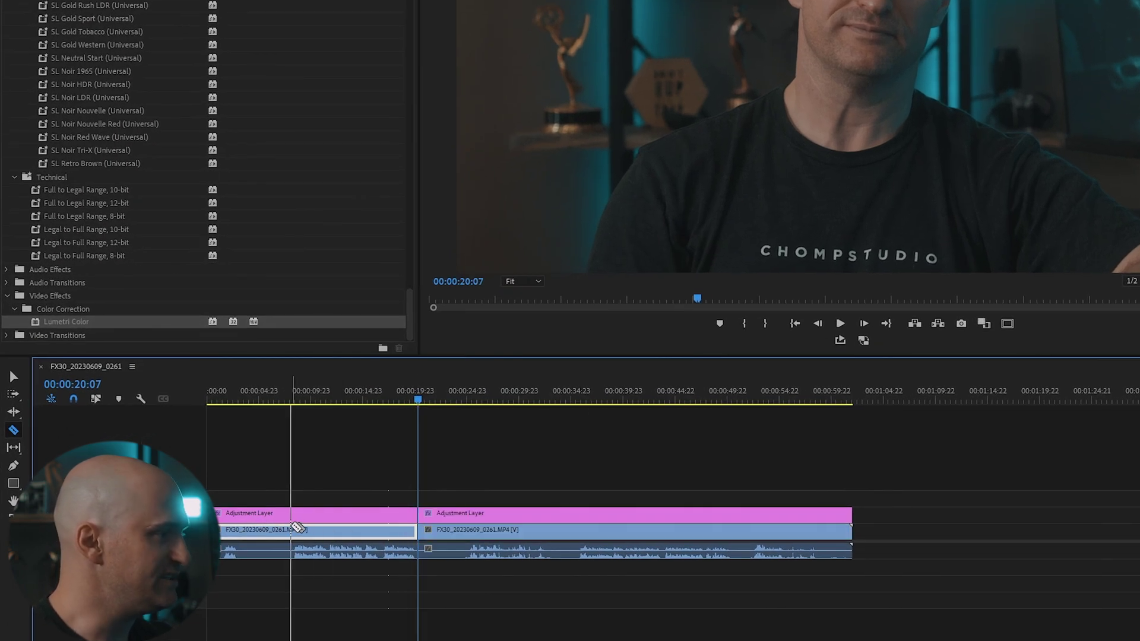
- Make a second cut through both clips and switch back to the Selection tool
left_click(290, 529, "shift")
key("v")
left_click(342, 387)
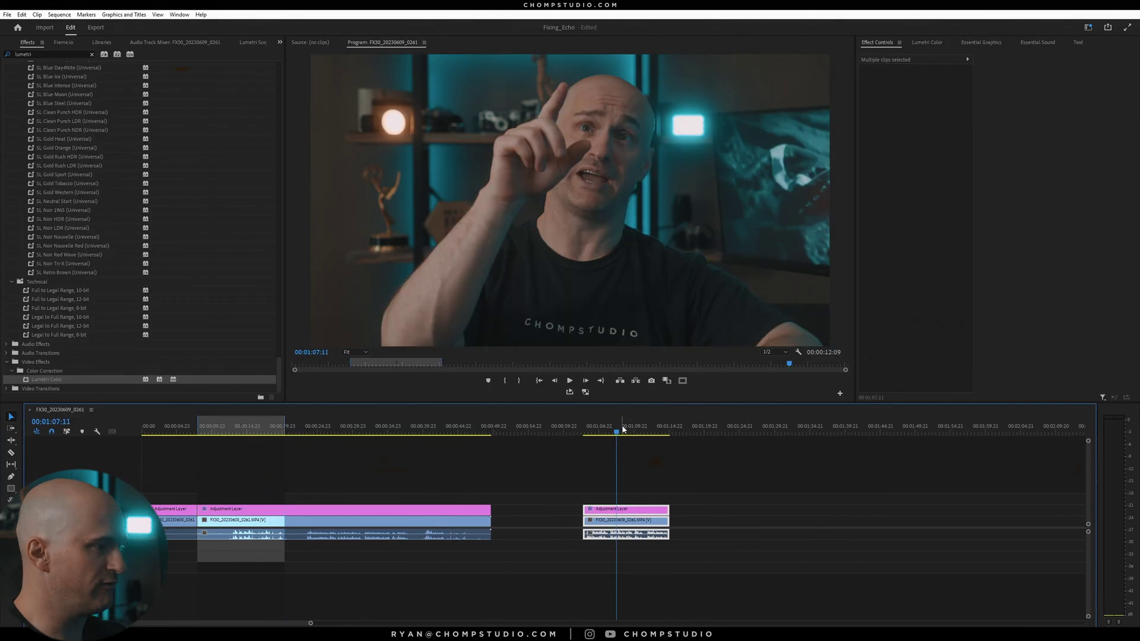
- Mark the short clip's start and end as in/out points and open Export with Ctrl+M
key("Up")
key("i")
key("Down")
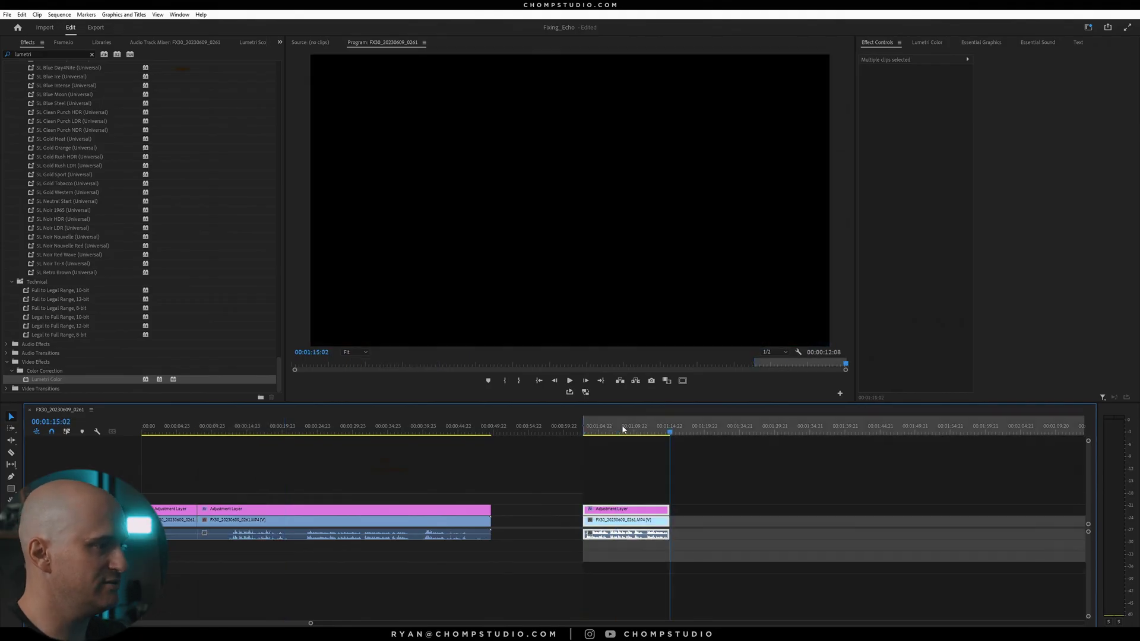
key("o")
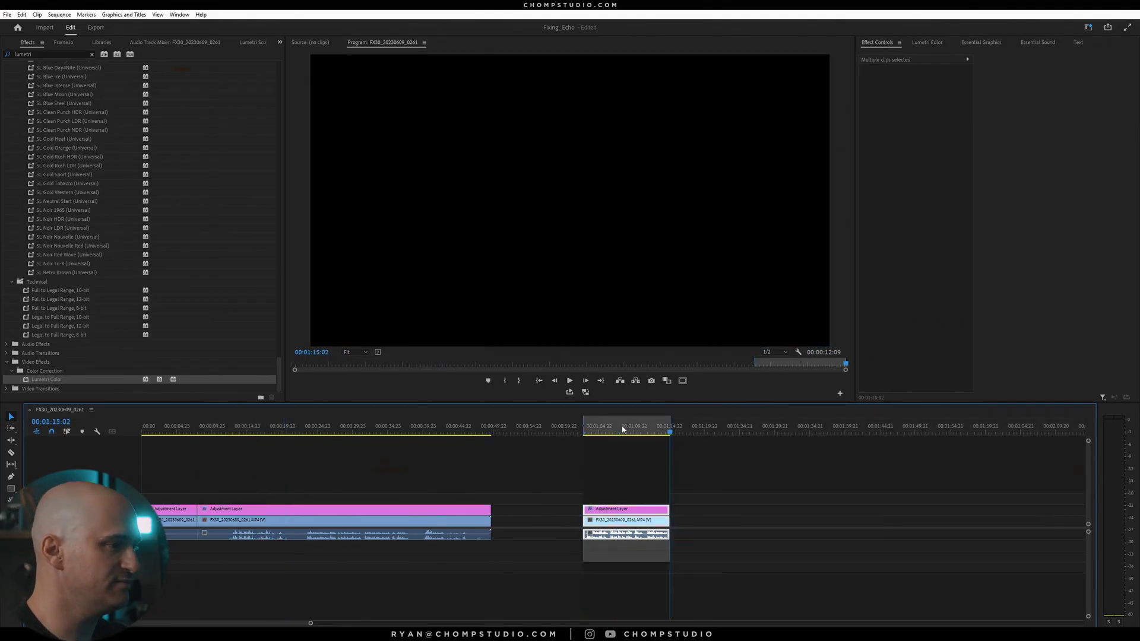
key("ctrl+m")
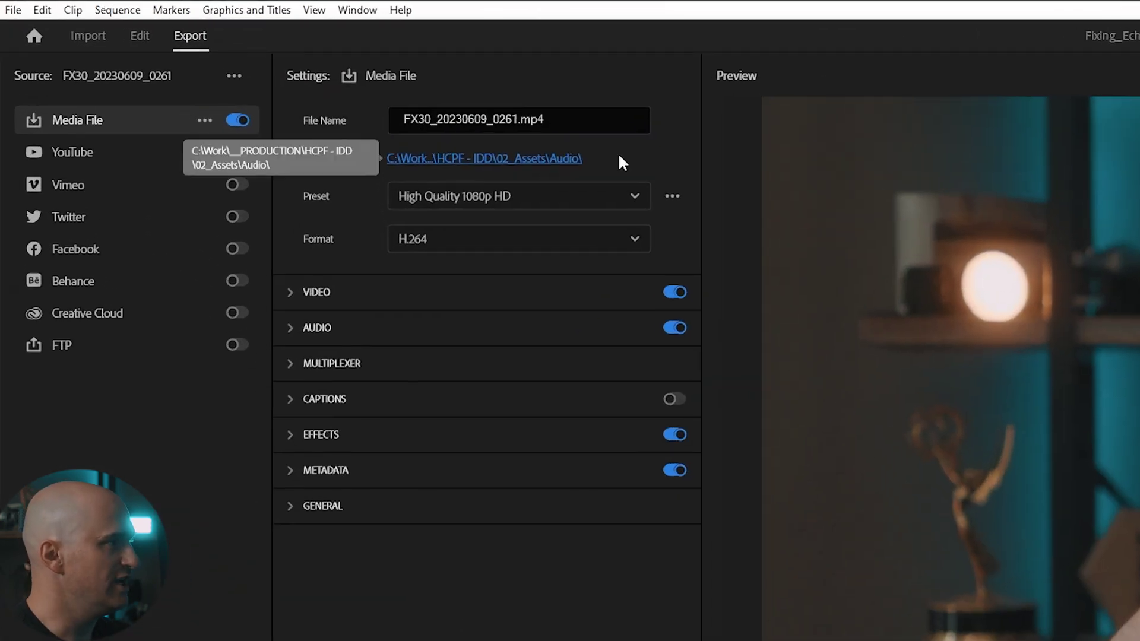
- Set the export format to Waveform Audio and expand the Audio settings, keeping the codec unchanged
left_click(600, 244)
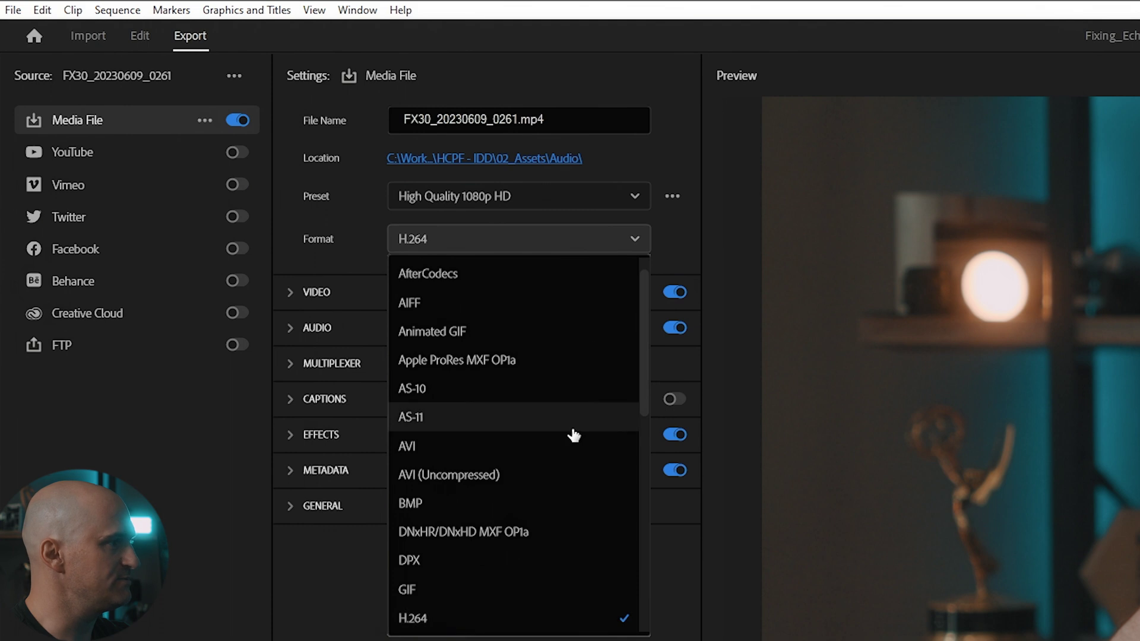
scroll(576, 427, "down", 6)
left_click(443, 559)
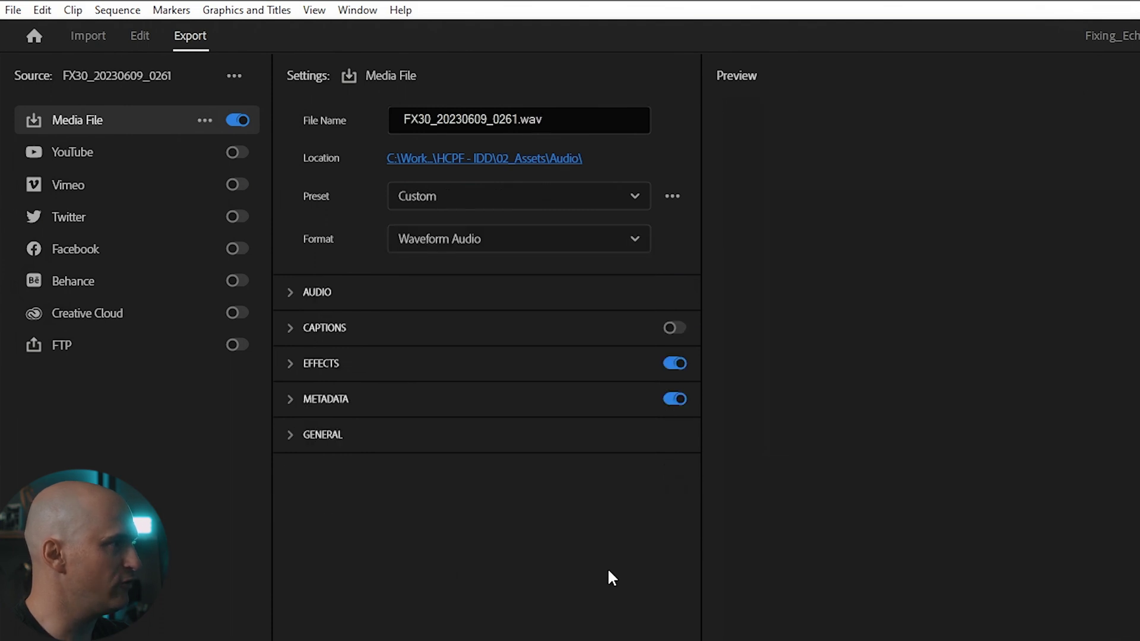
left_click(294, 292)
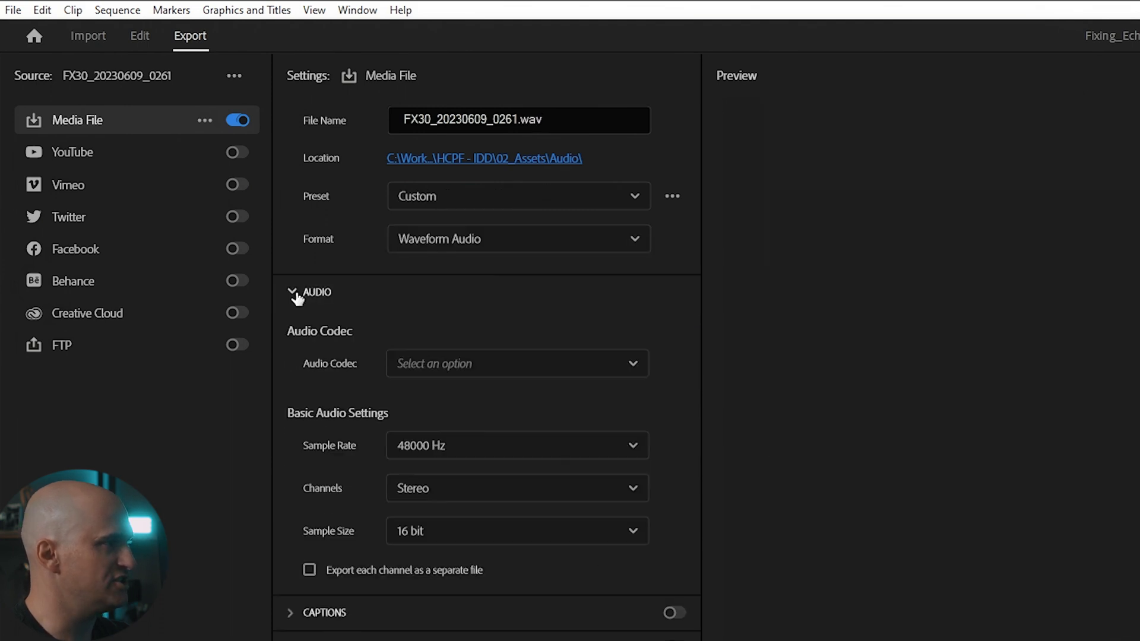
left_click(491, 364)
left_click(550, 344)
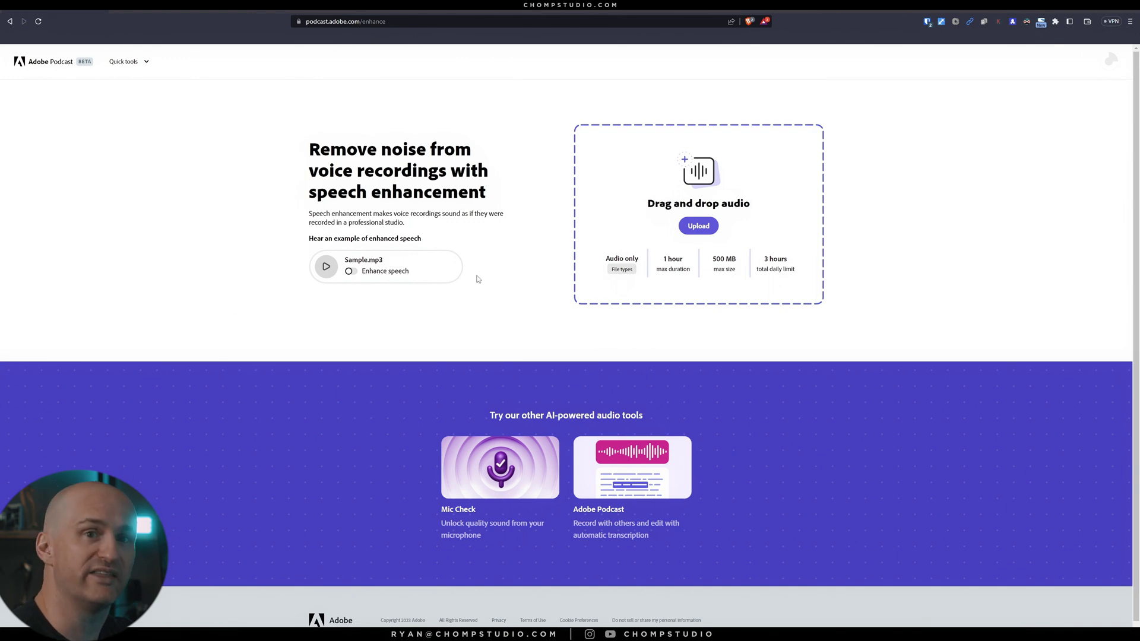
- Enhance Room_Echo.wav in Adobe Podcast and drop the enhanced file onto audio track 2
left_click_drag(317, 251, 717, 208)
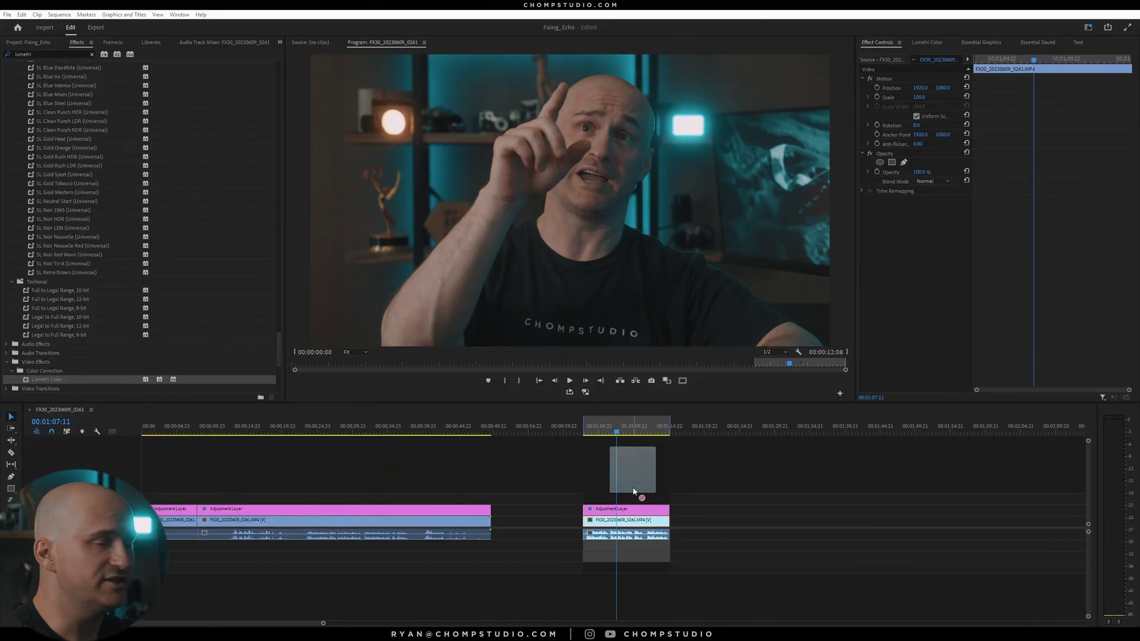
left_click_drag(632, 499, 599, 543)
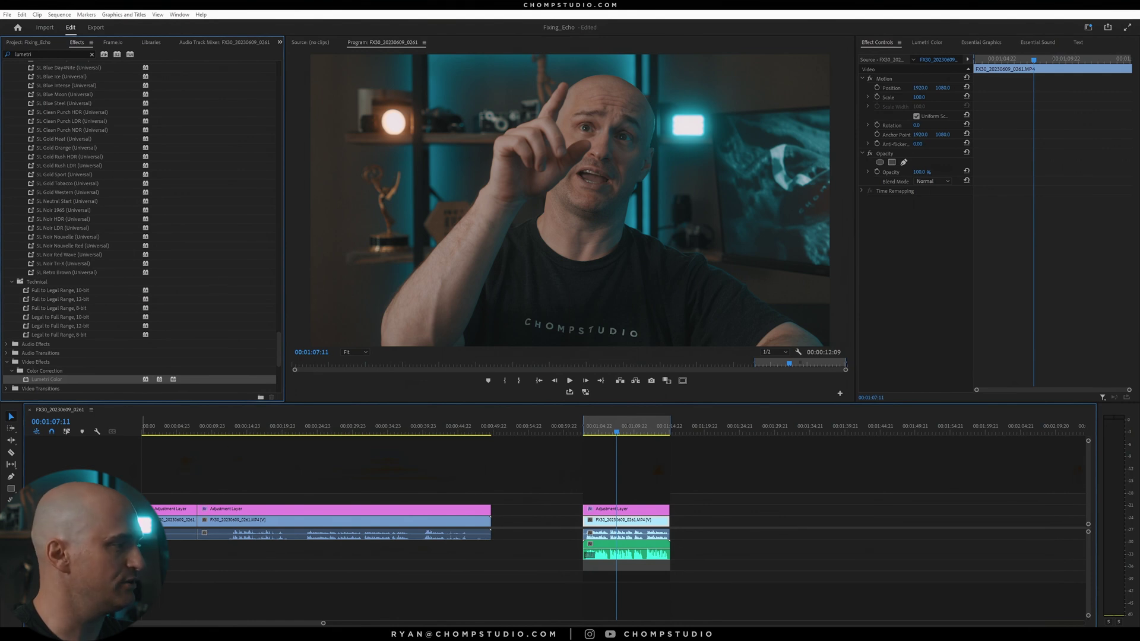
- Play the enhanced audio from the clip start, then select the Room_Echo (enhanced) clip
key("Up")
key("space")
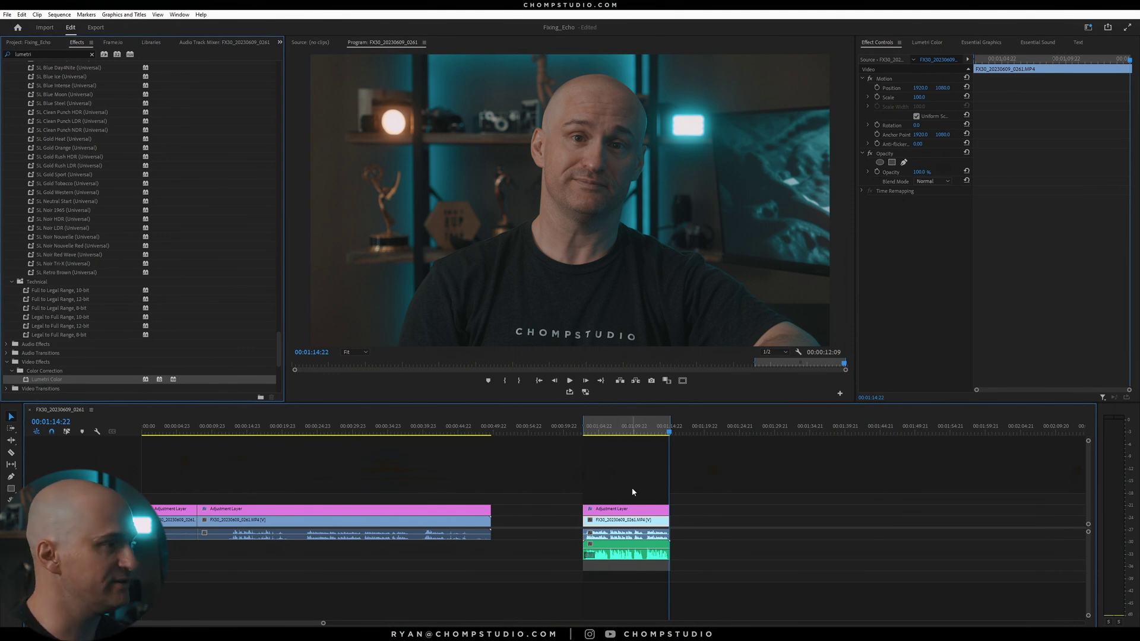
left_click(635, 552)
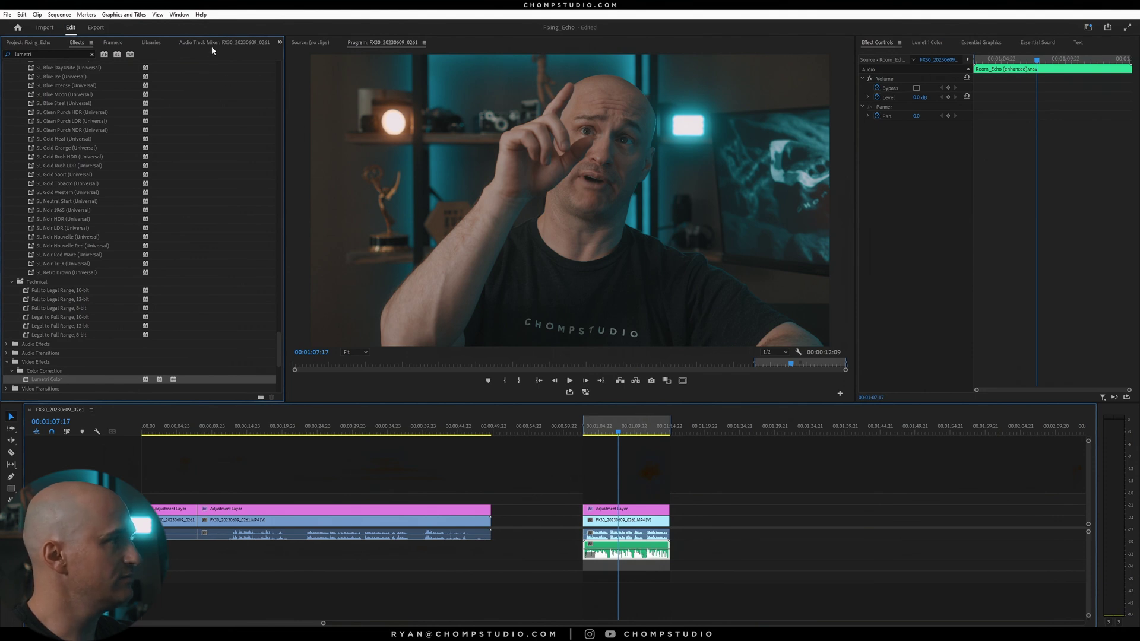
- In the Audio Track Mixer, insert Filter and EQ > Parametric Equalizer in track 2's first slot
left_click(236, 43)
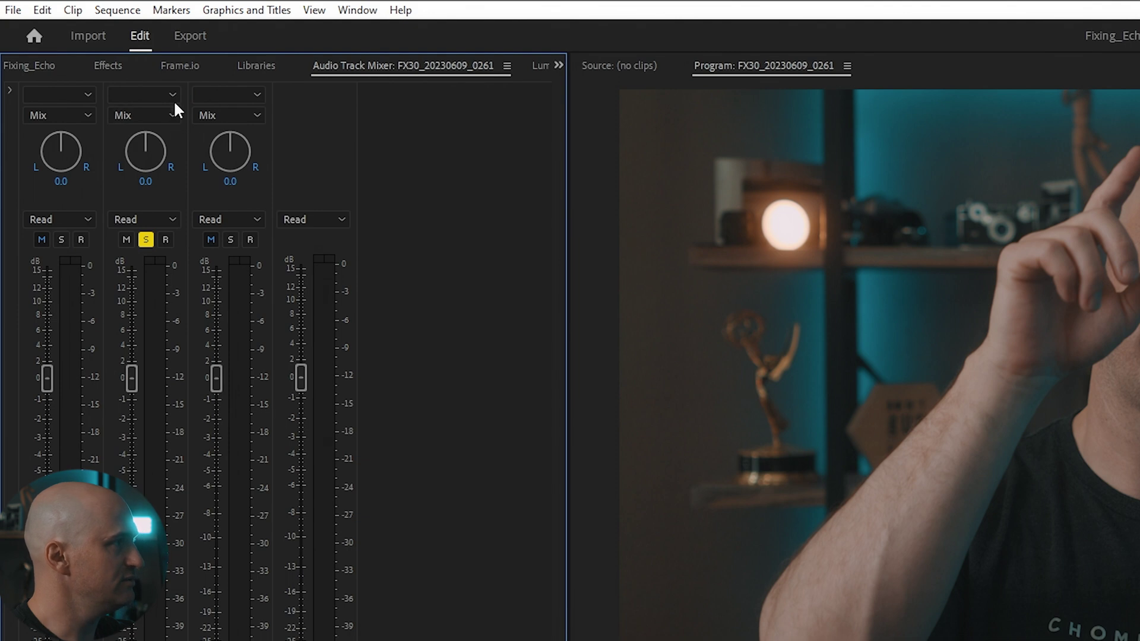
left_click(9, 90)
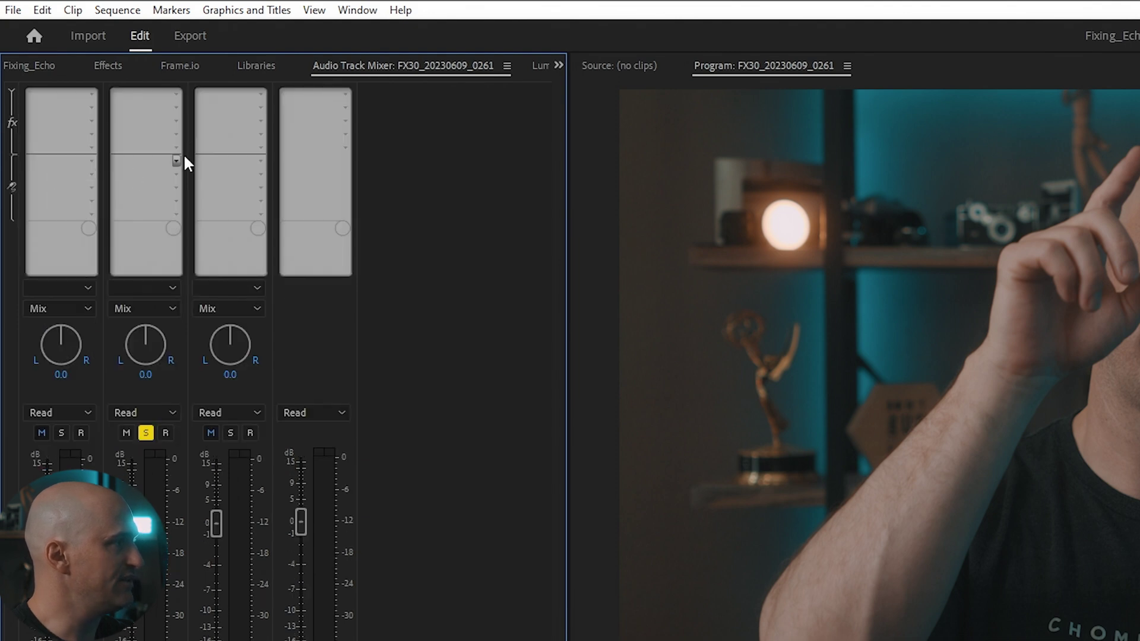
left_click(176, 94)
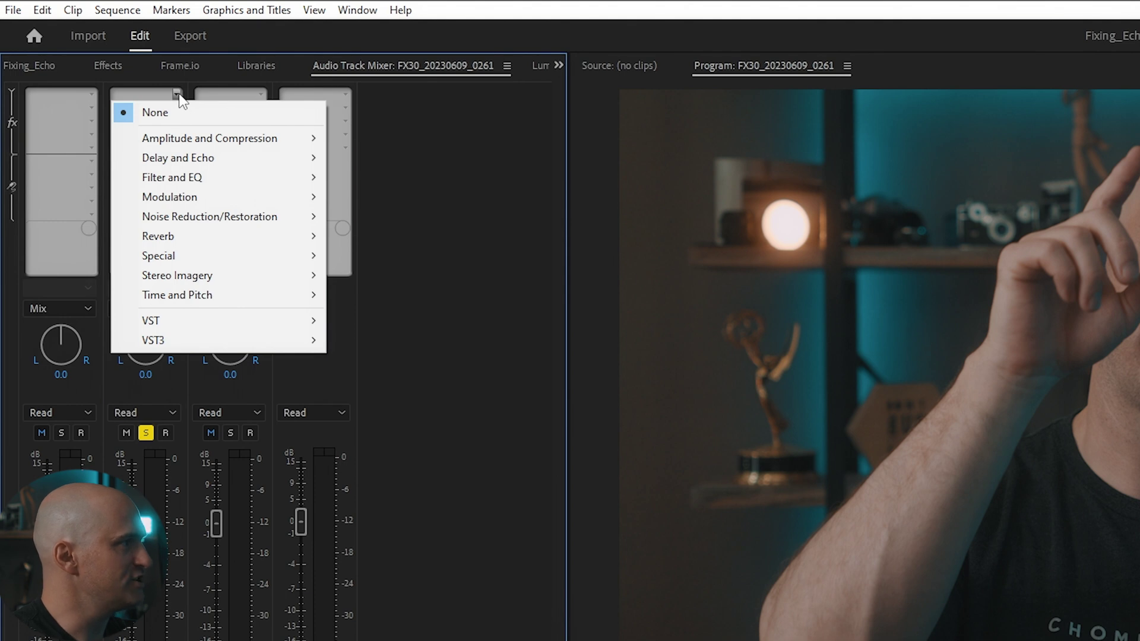
mouse_move(190, 178)
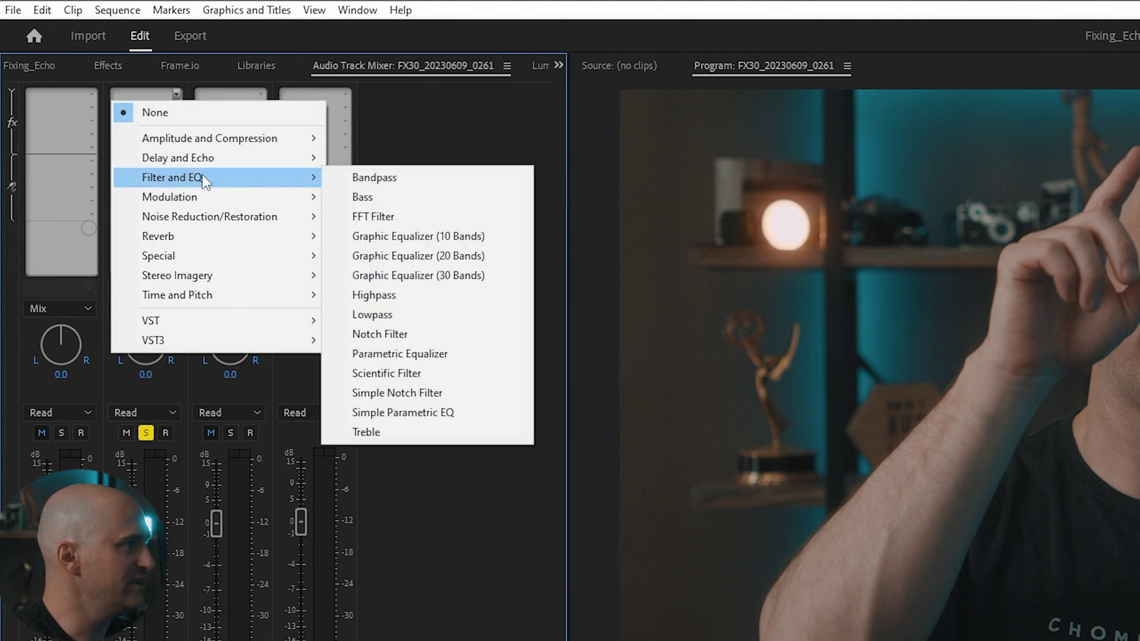
left_click(395, 353)
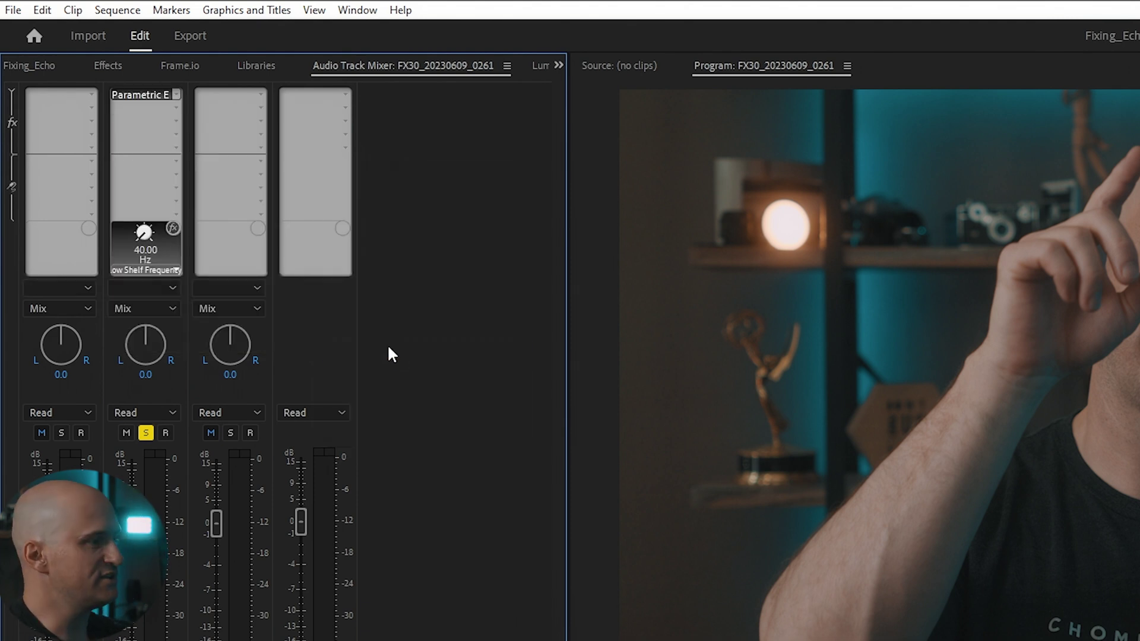
- Open the Parametric Equalizer editor beside the Program monitor and play the audio on loop
double_click(135, 95)
left_click_drag(1041, 426, 311, 318)
key("space")
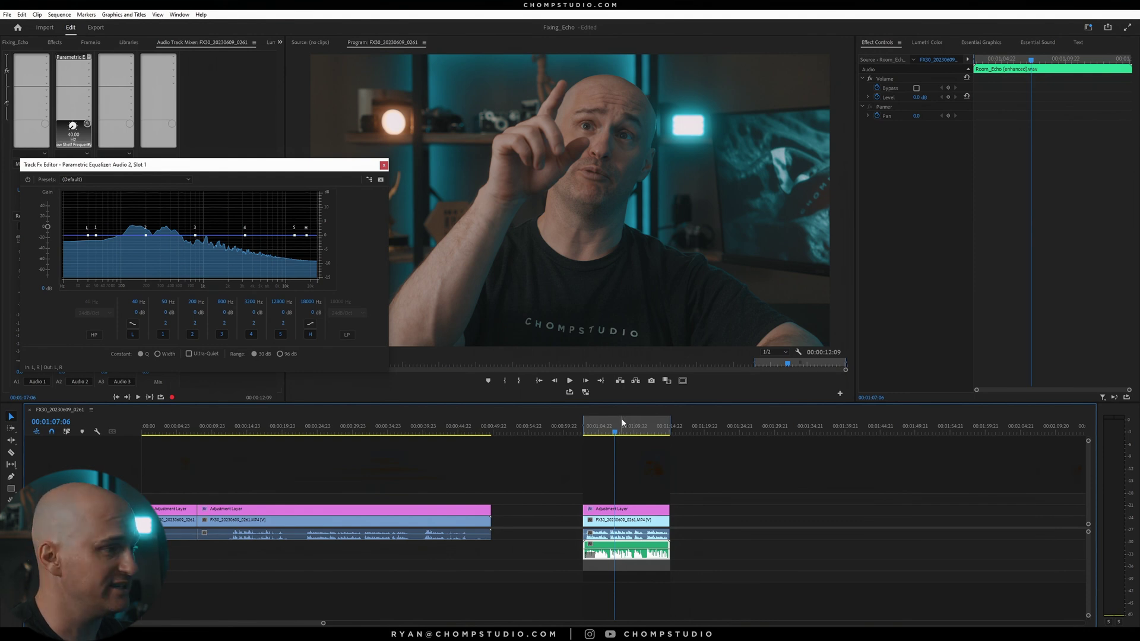
left_click(569, 392)
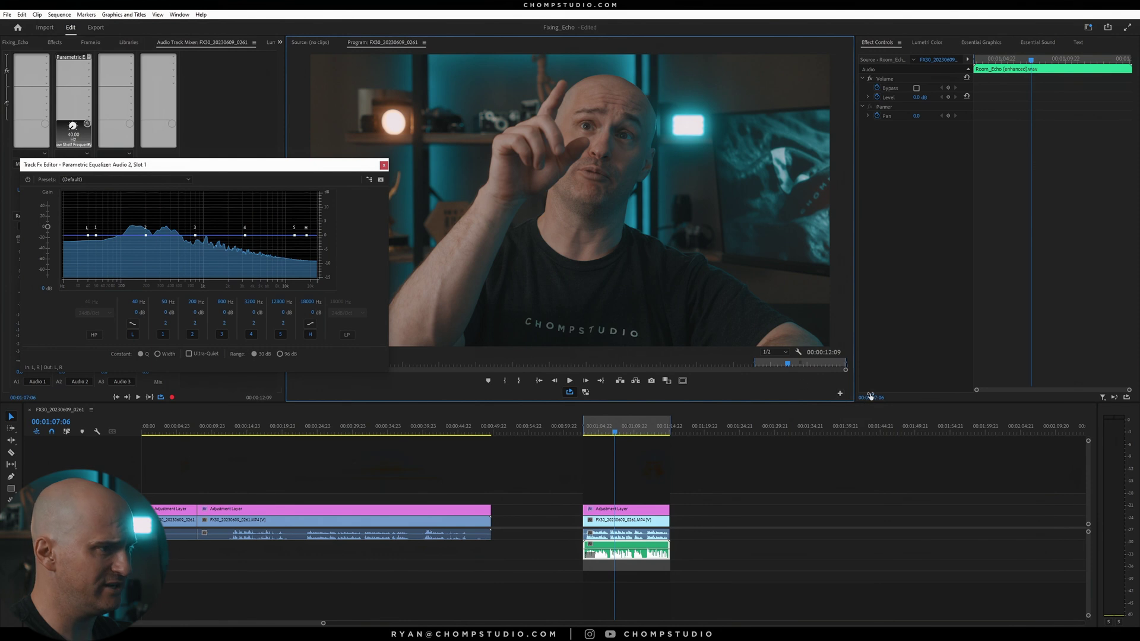
- Add Show Rulers to the Program monitor buttons and return the playhead to 00:01:06:00
left_click(840, 394)
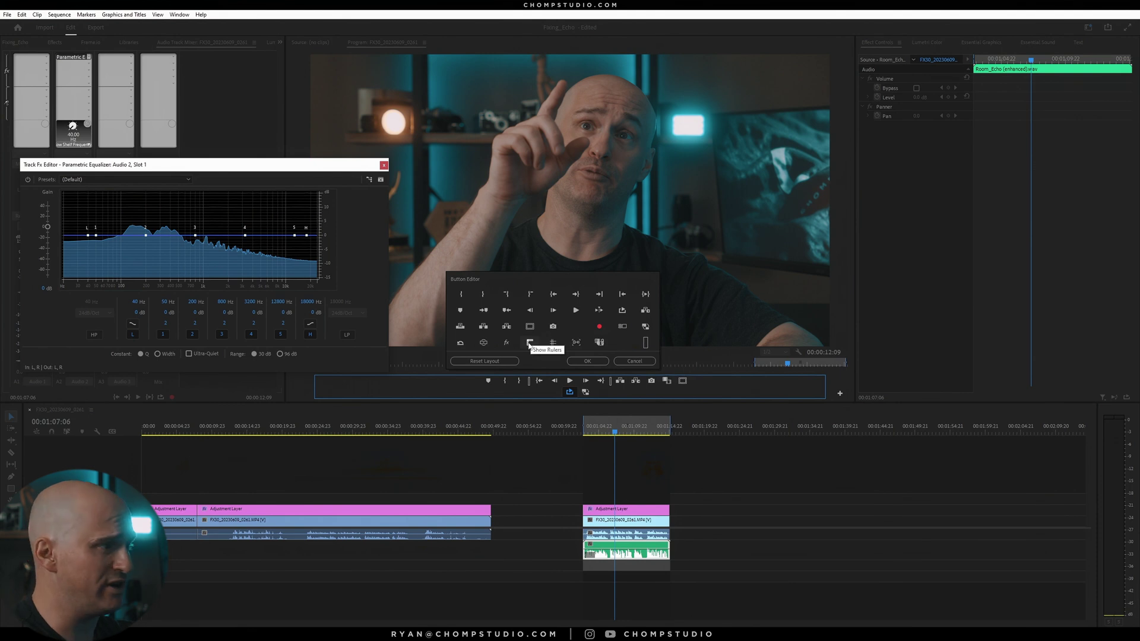
left_click_drag(527, 343, 713, 384)
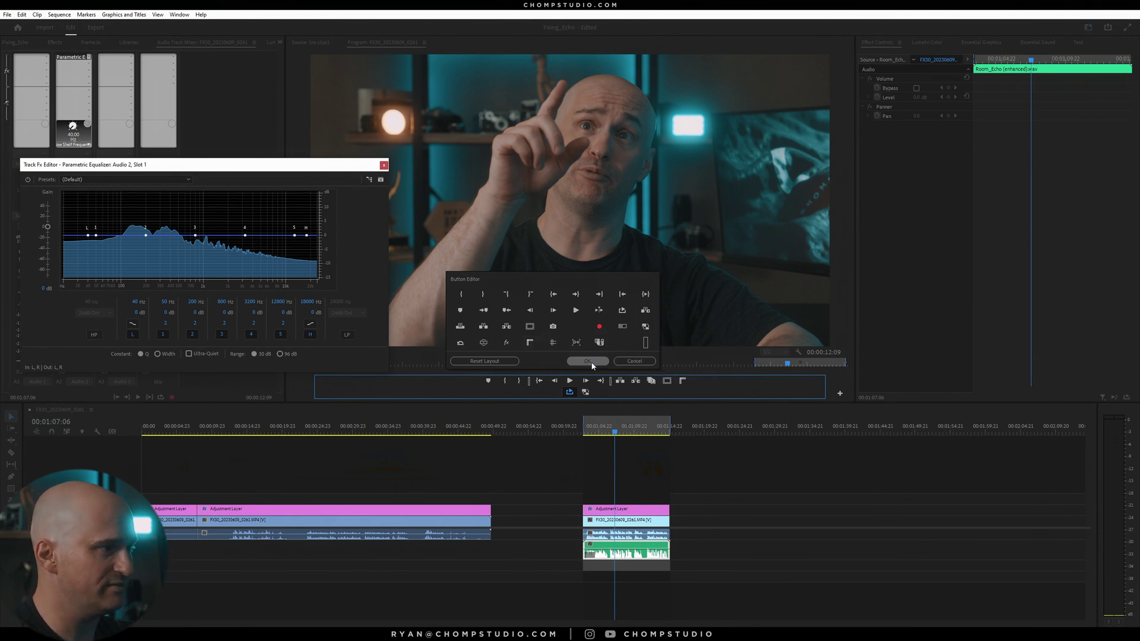
key("Return")
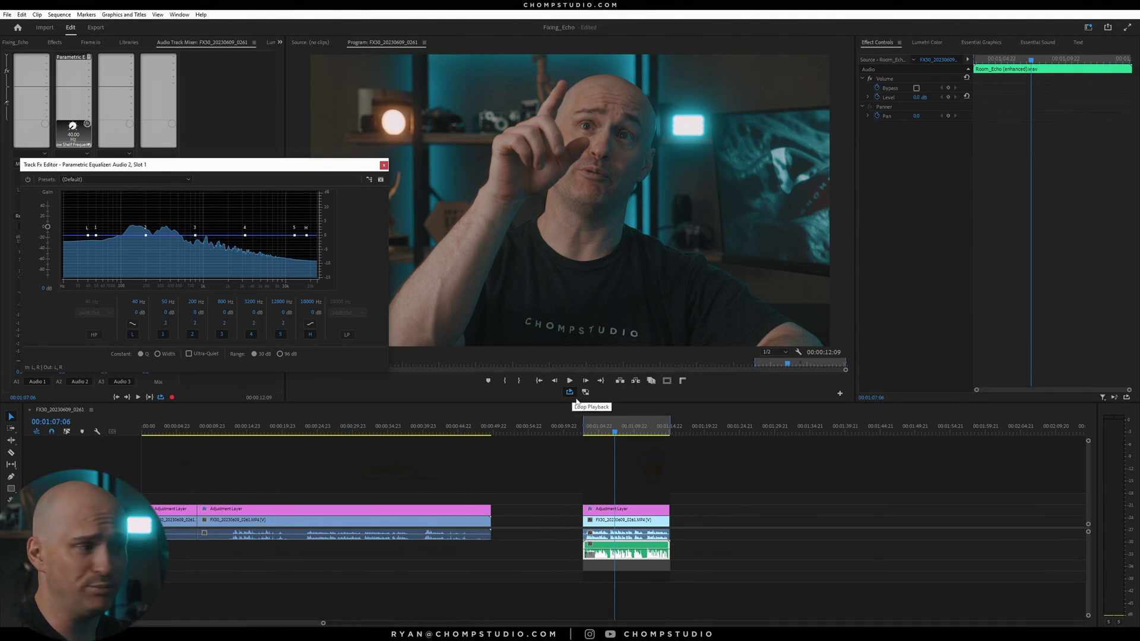
left_click(606, 432)
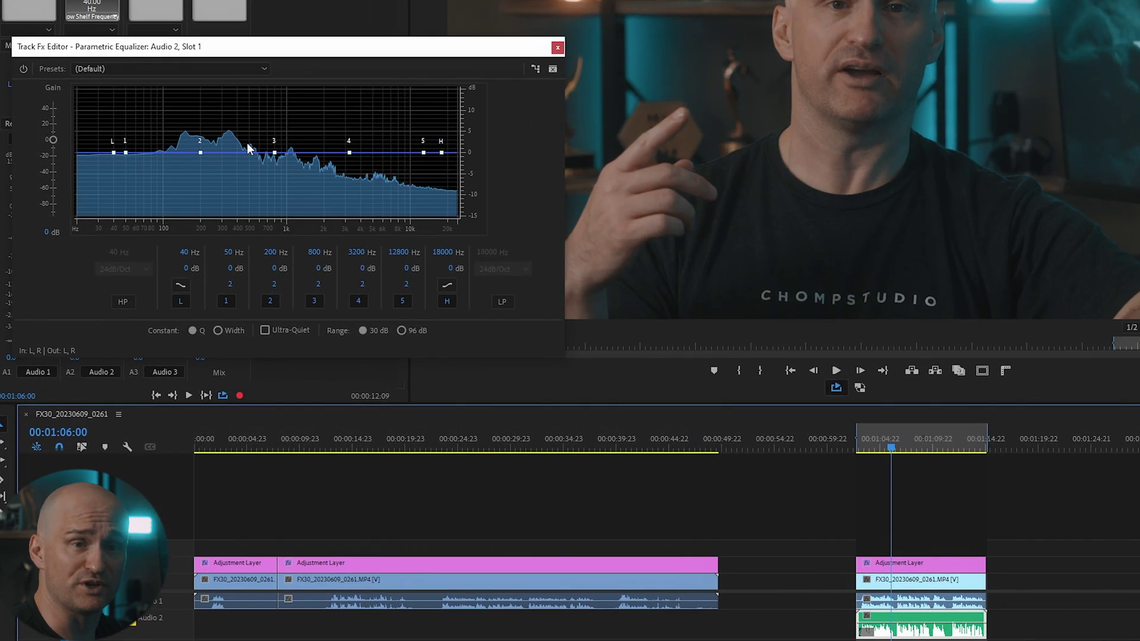
- Apply the Loudness Maximizer preset to the Audio 2 Parametric Equalizer
left_click(155, 180)
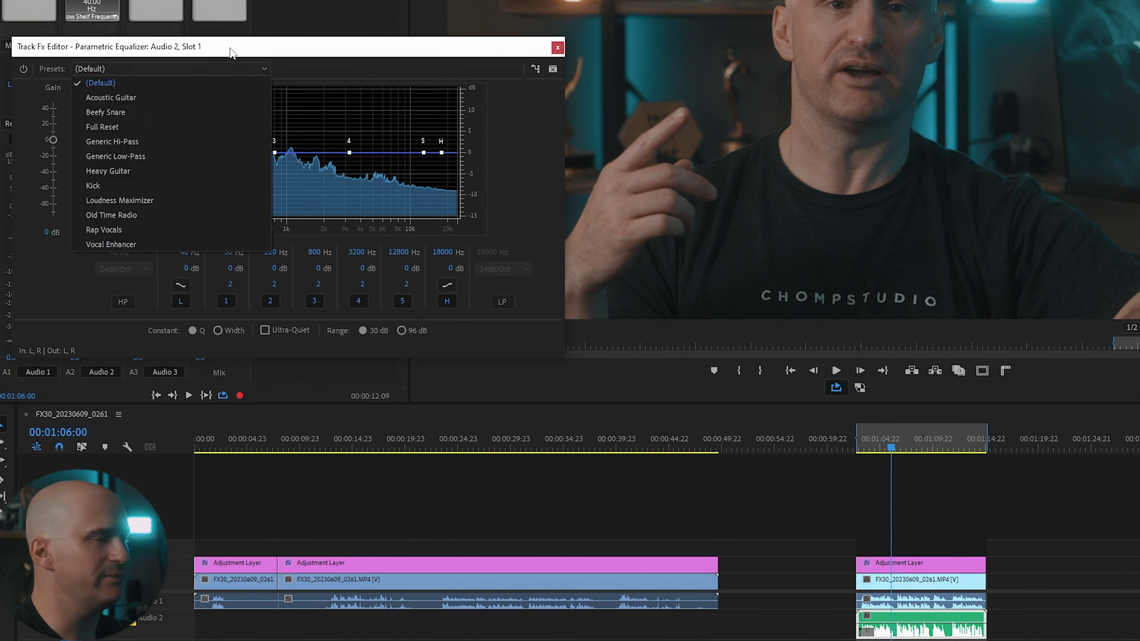
left_click(172, 180)
left_click(155, 181)
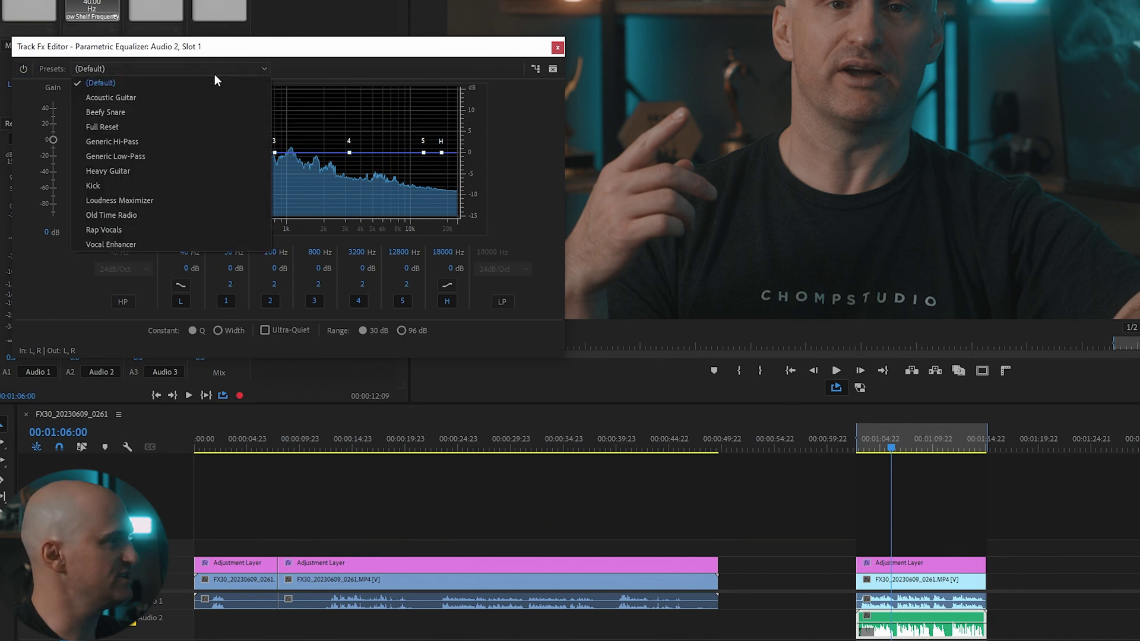
left_click(125, 201)
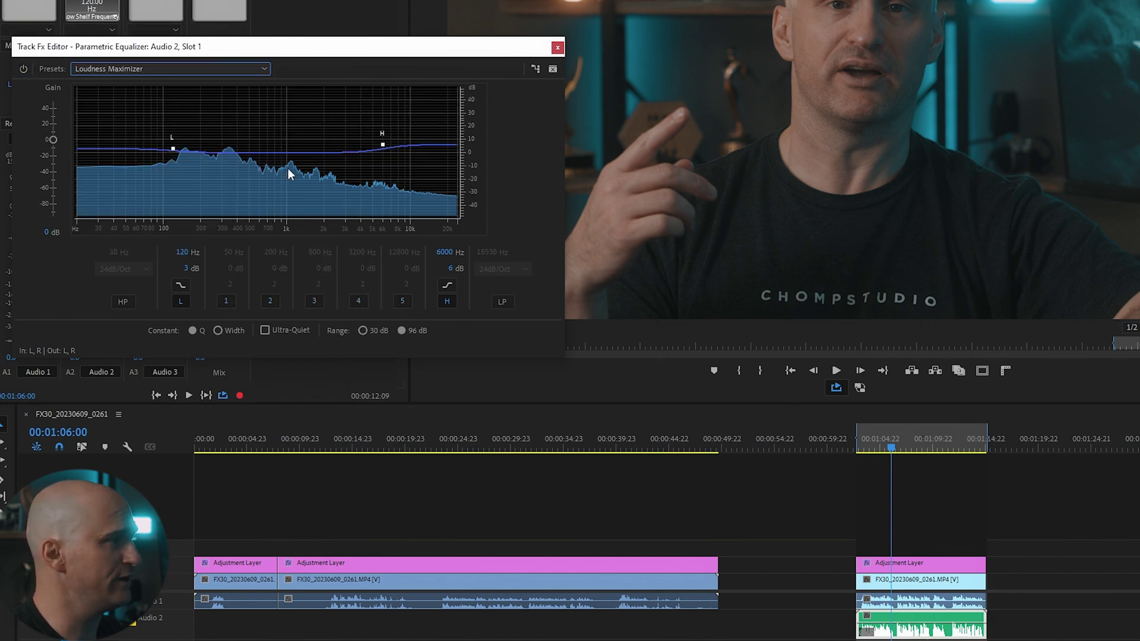
- During playback, raise the low shelf to 7.1 dB at 128 Hz and highs to 9.6 dB, then close the editor
left_click_drag(894, 449, 884, 449)
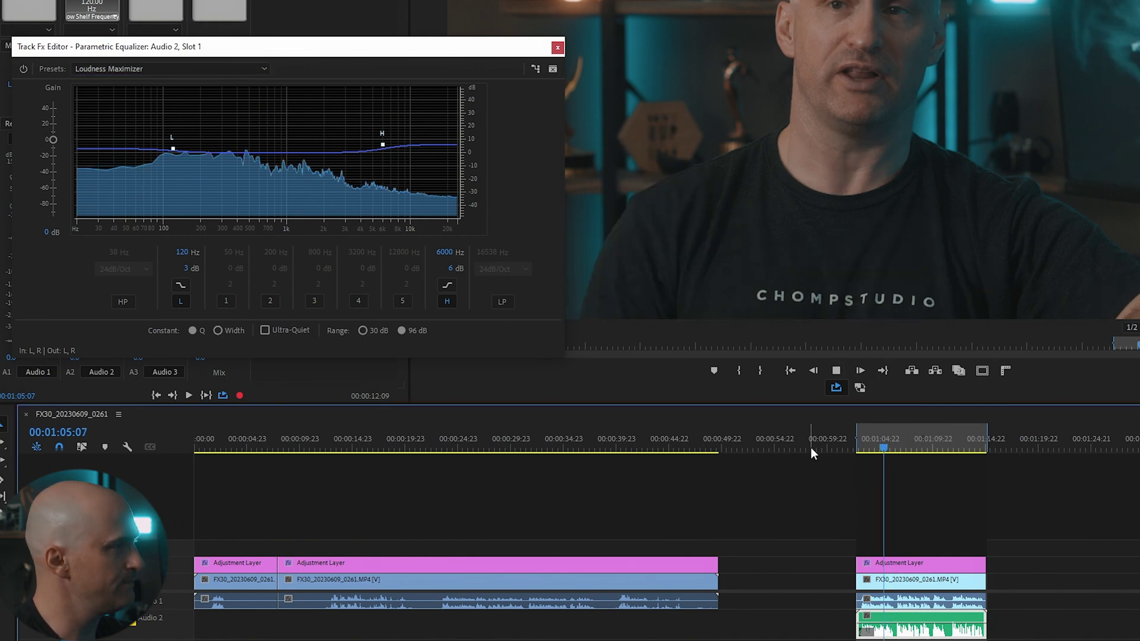
key("space")
mouse_move(173, 149)
left_mouse_down()
mouse_move(175, 122)
mouse_move(179, 153)
left_mouse_up()
left_click_drag(383, 144, 378, 141)
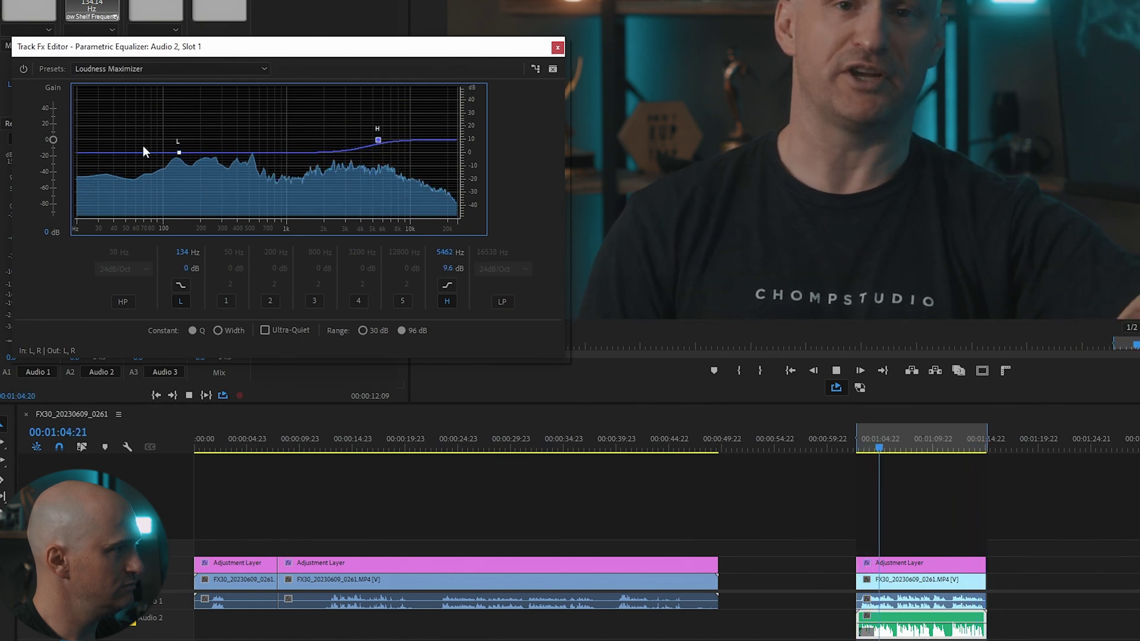
left_click_drag(179, 155, 177, 145)
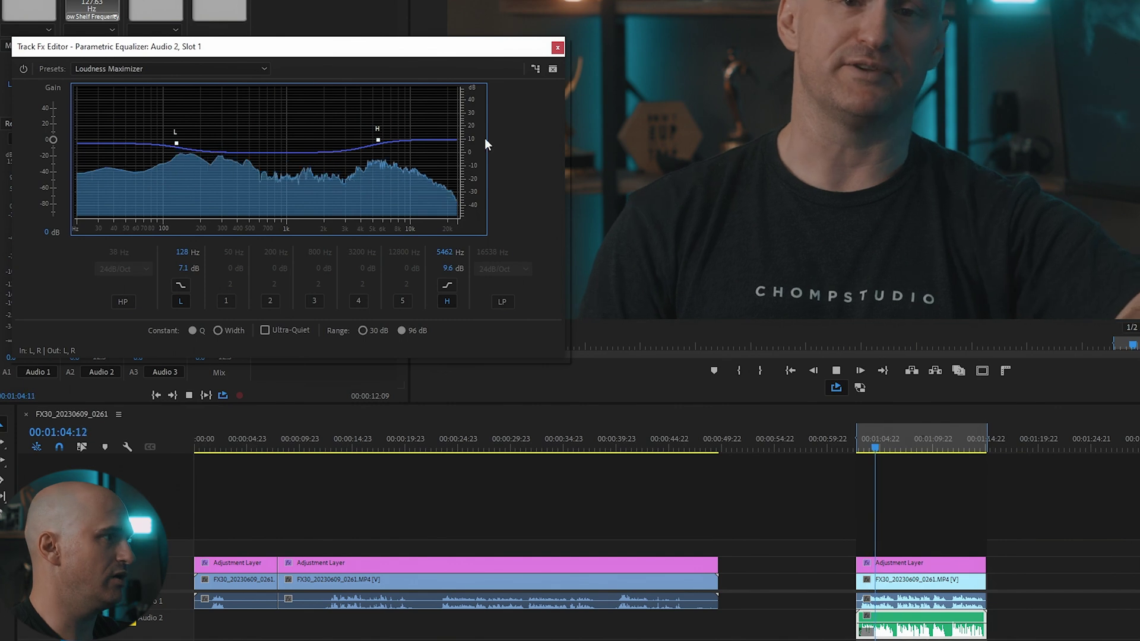
left_click(557, 47)
key("space")
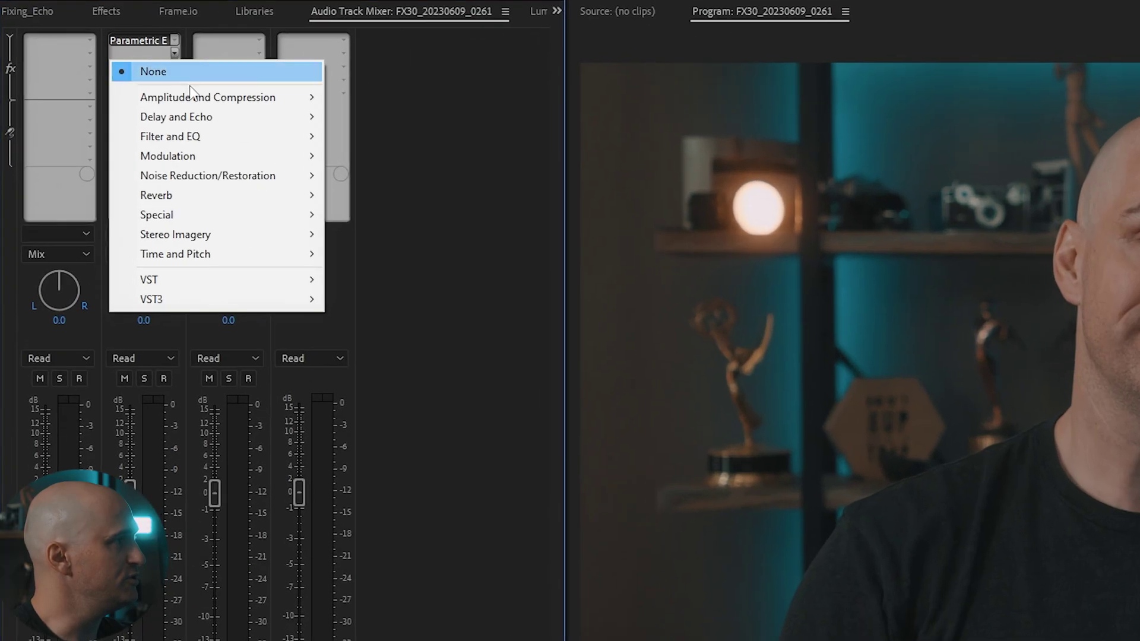
- Insert Amplitude and Compression > Multiband Compressor in Audio 2's second slot and choose the Broadcast preset
mouse_move(113, 86)
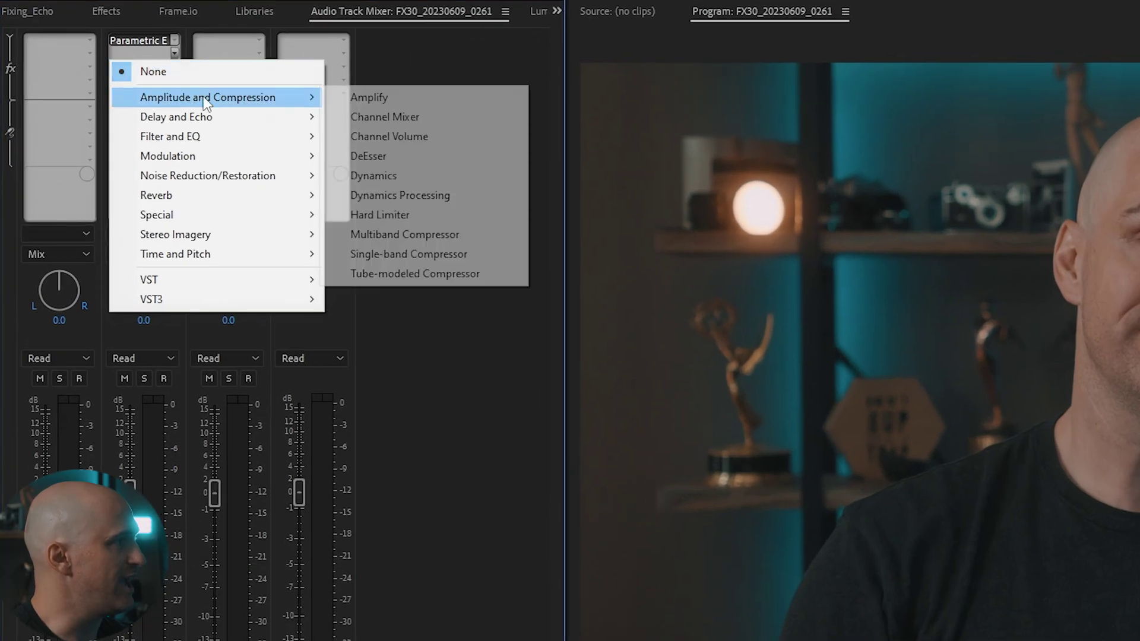
left_click(403, 234)
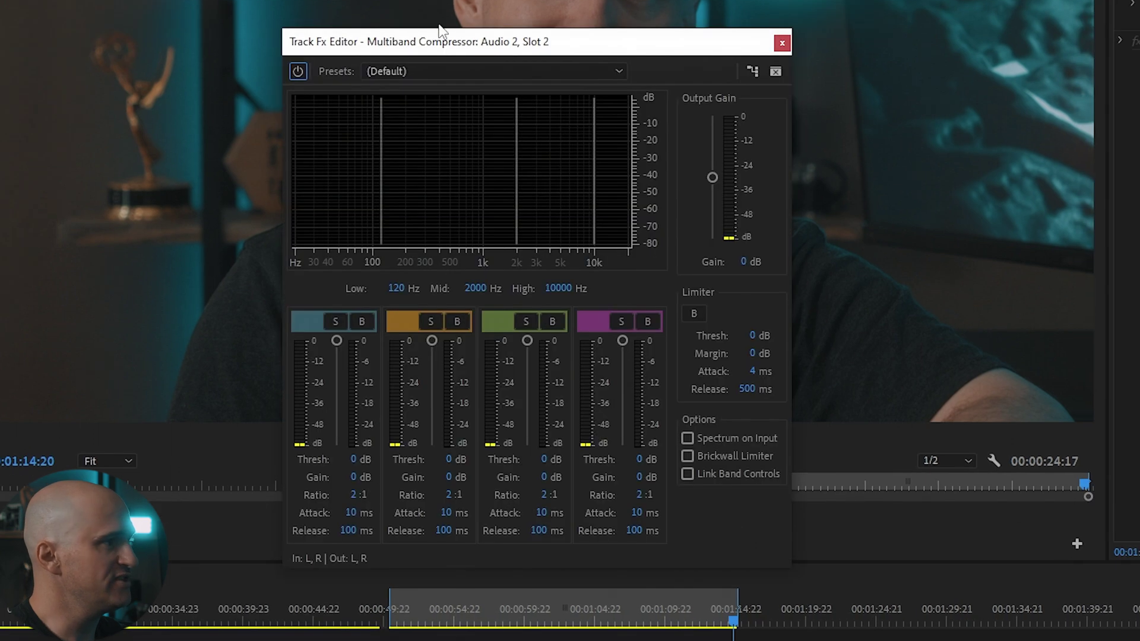
left_click(442, 73)
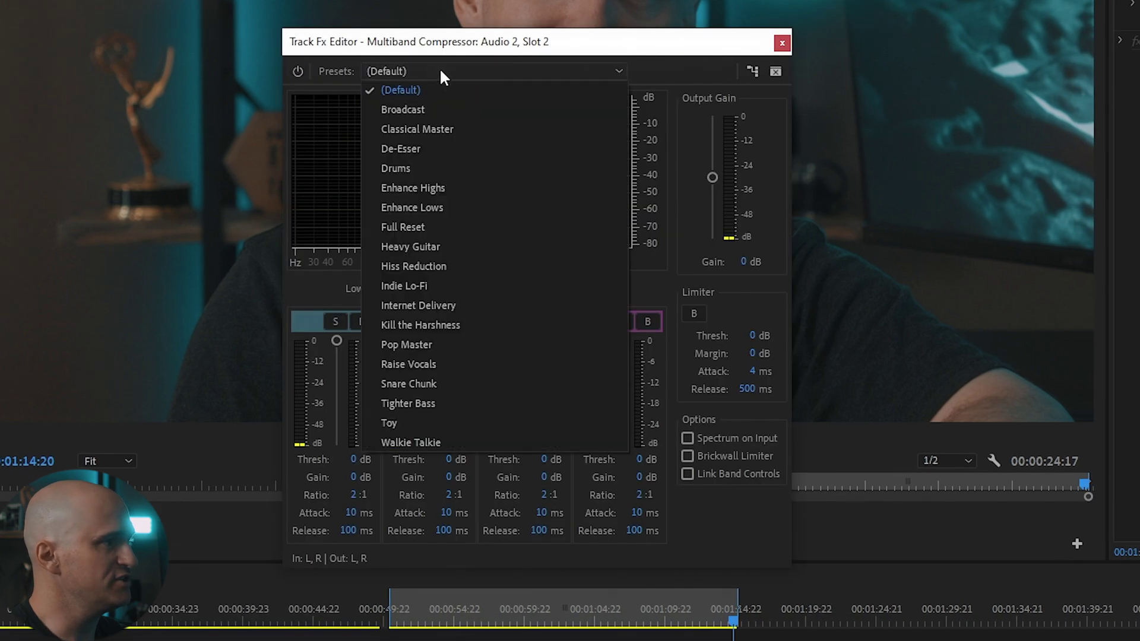
left_click(419, 109)
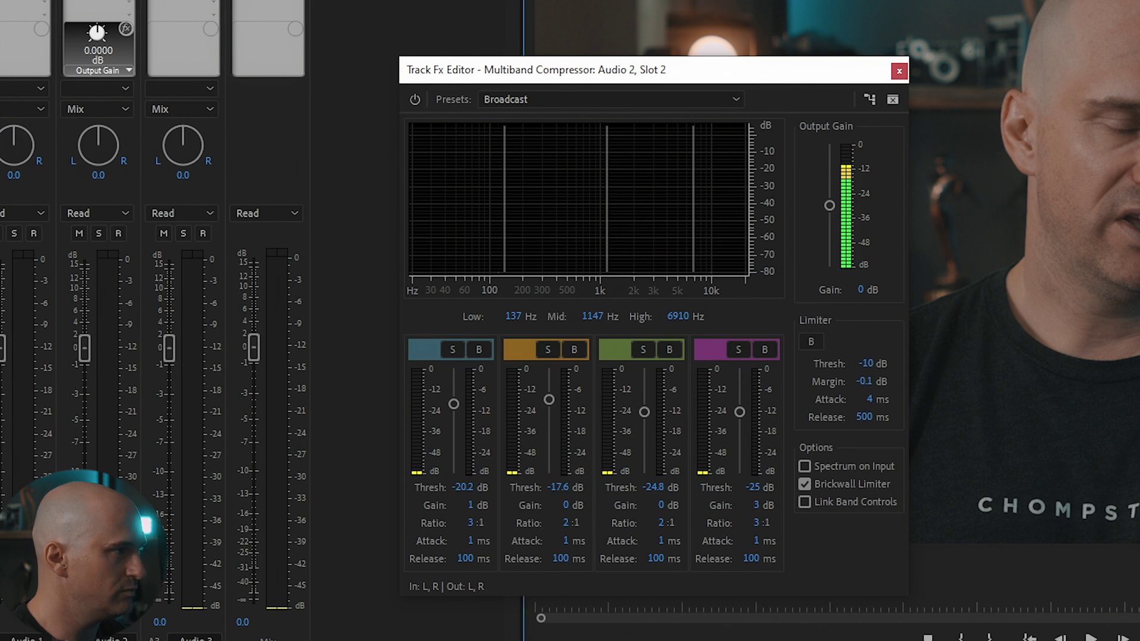
- Adjust the compressor's Output Gain during playback until it settles at -4 dB, then stop playback
left_click_drag(829, 206, 832, 231)
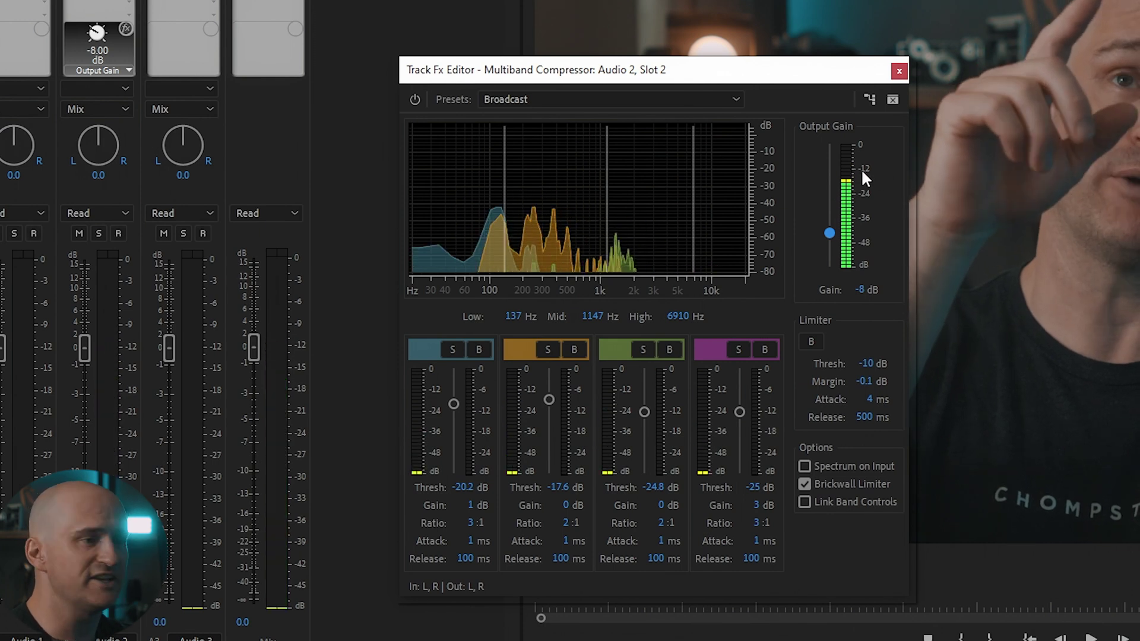
left_click_drag(830, 231, 833, 216)
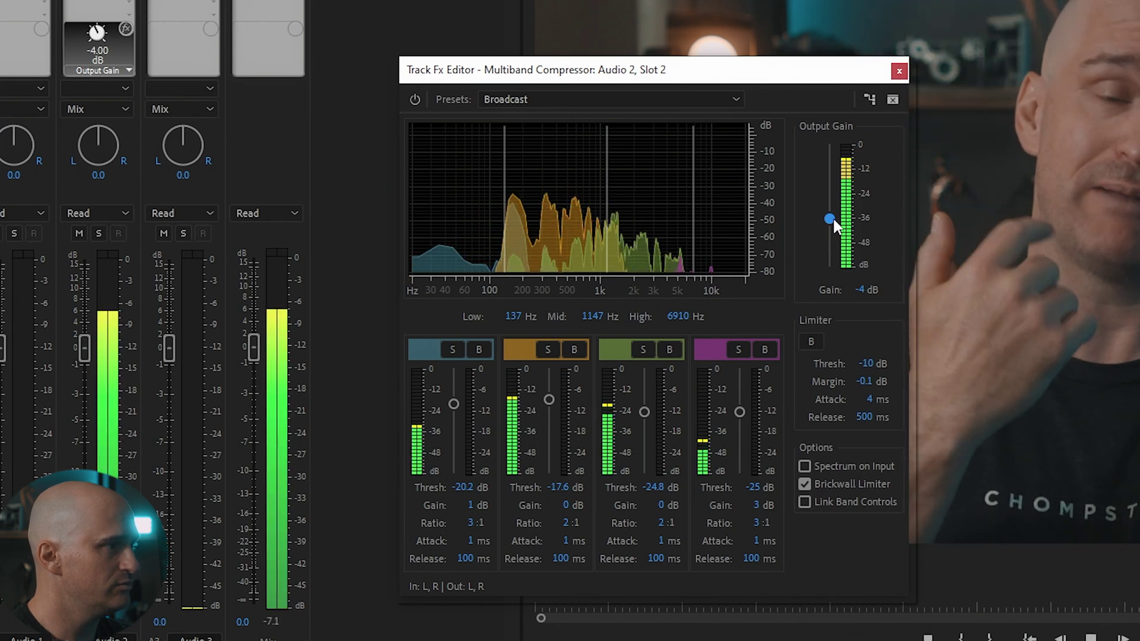
key("space")
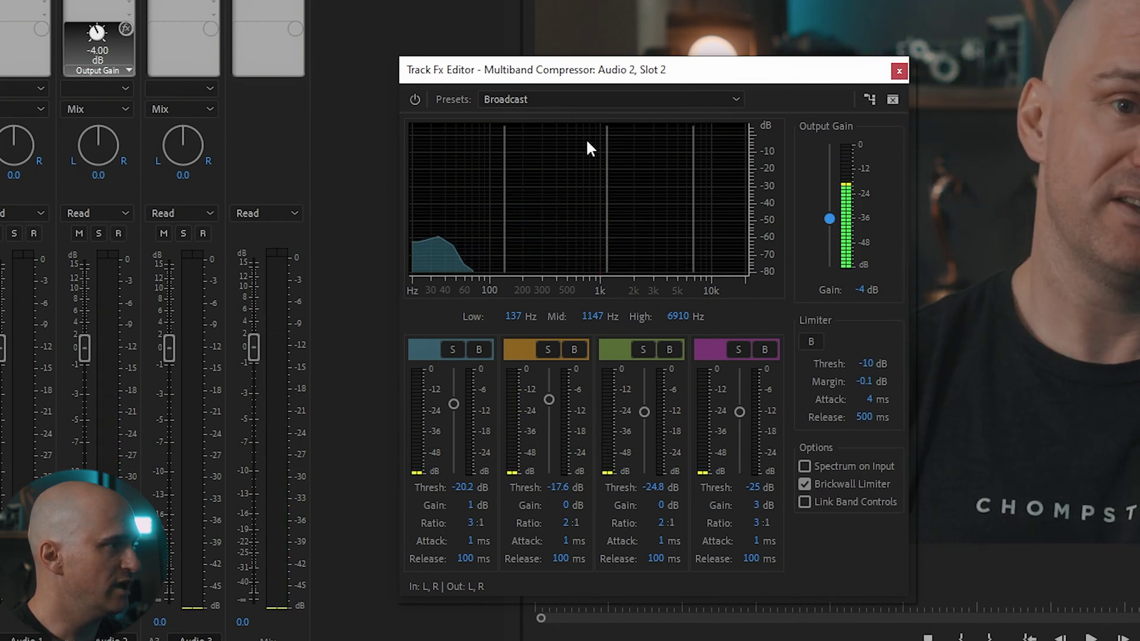